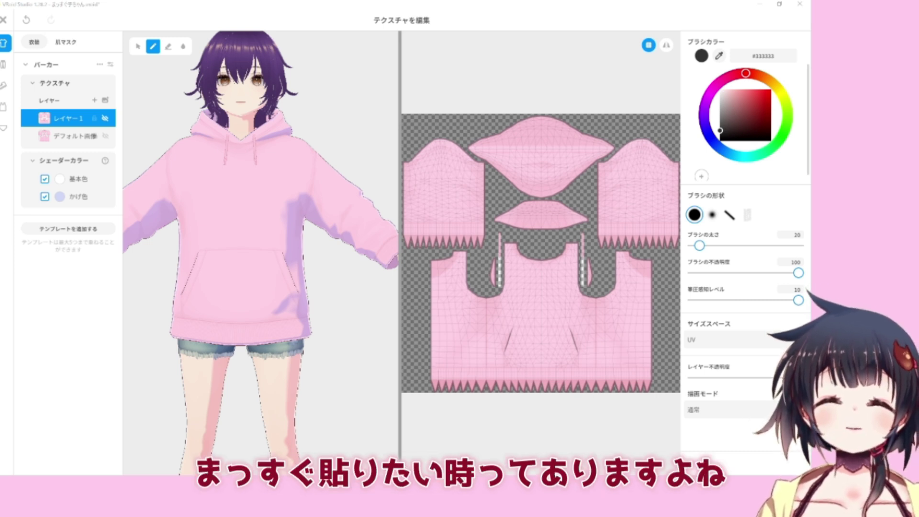
Step: Show the print layer レイヤー1 on the hoodie and end texture editing, overwriting the saved tops item
{"action": "left_click", "coordinate": [110, 118]}
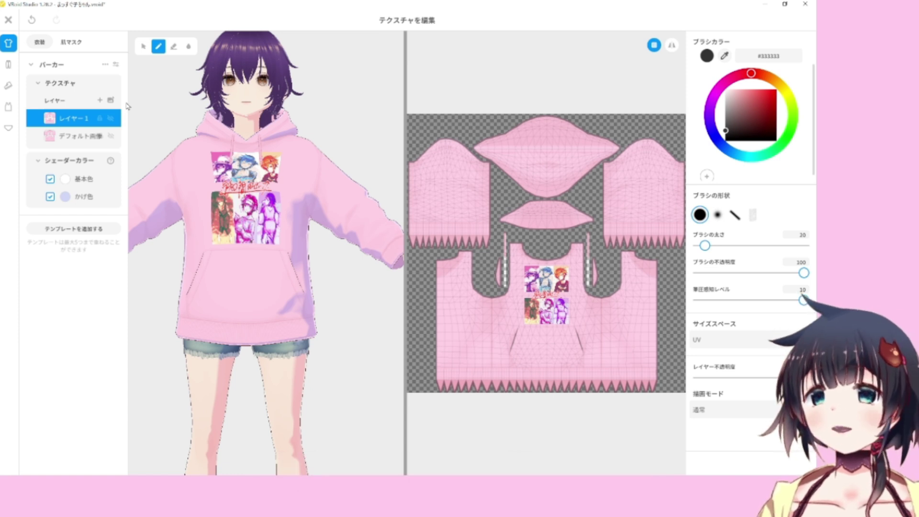
{"action": "mouse_move", "coordinate": [267, 307]}
{"action": "right_mouse_down"}
{"action": "mouse_move", "coordinate": [288, 305]}
{"action": "mouse_move", "coordinate": [267, 305]}
{"action": "right_mouse_up"}
{"action": "left_click", "coordinate": [8, 20]}
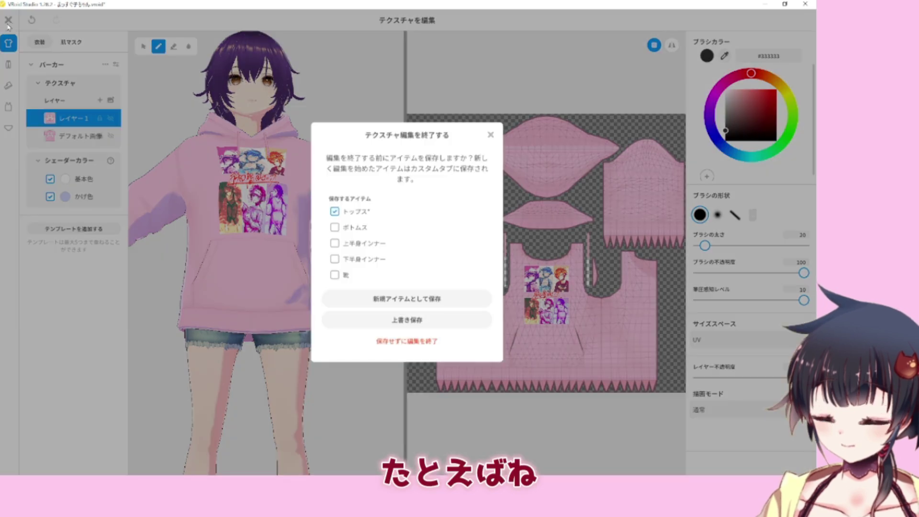
{"action": "left_click", "coordinate": [432, 317]}
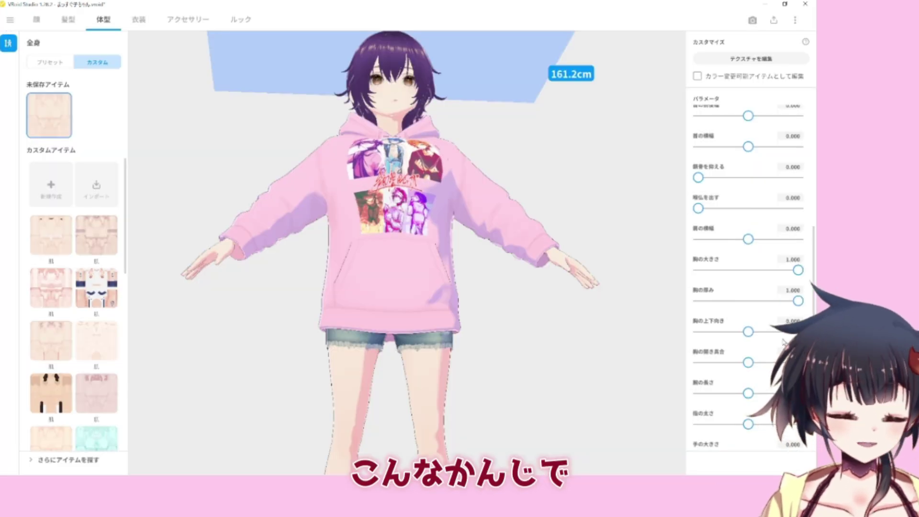
Step: Set the body's 胸の上下向き parameter to 1.000 and inspect the hoodie print's distortion from several angles
{"action": "left_click_drag", "start_coordinate": [749, 331], "coordinate": [798, 331]}
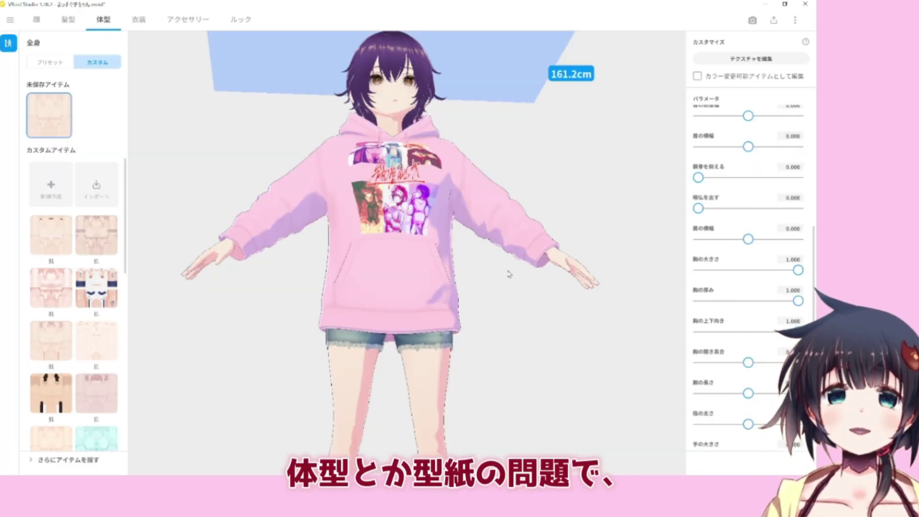
{"action": "right_click_drag", "start_coordinate": [490, 253], "coordinate": [421, 217]}
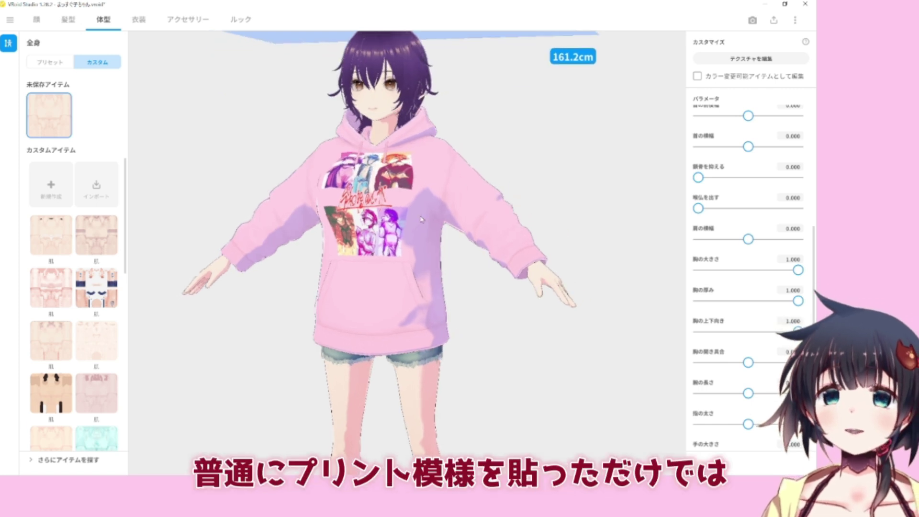
{"action": "right_click_drag", "start_coordinate": [397, 190], "coordinate": [425, 207]}
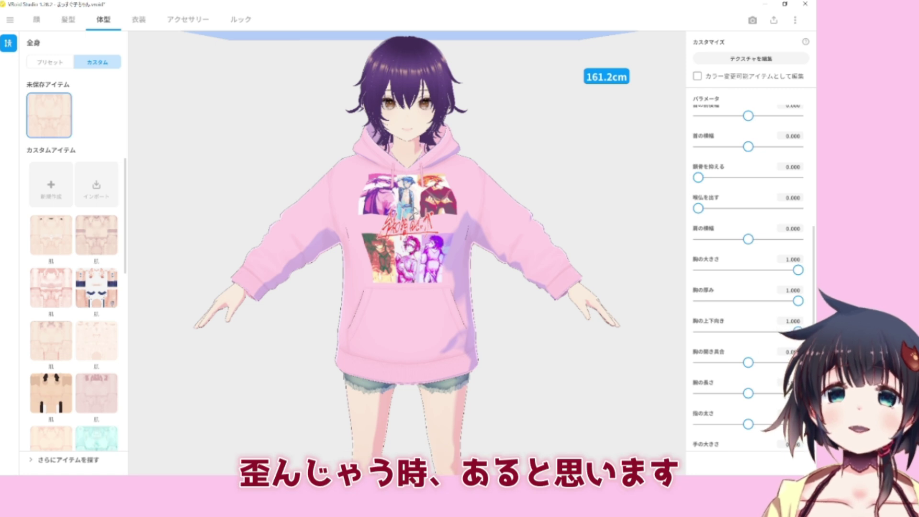
{"action": "right_click_drag", "start_coordinate": [413, 203], "coordinate": [270, 237]}
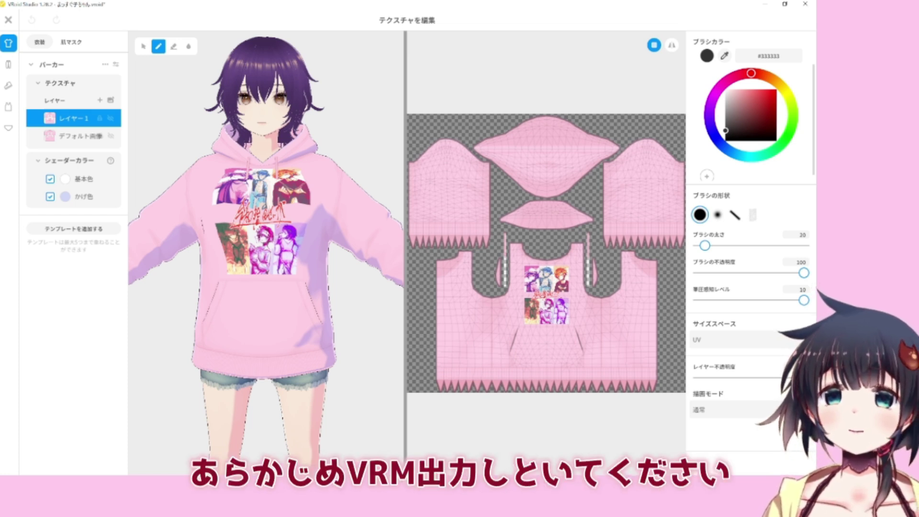
Step: Hide the hoodie's print layer レイヤー1 and export the avatar in VRM0.0 format
{"action": "left_click", "coordinate": [110, 118]}
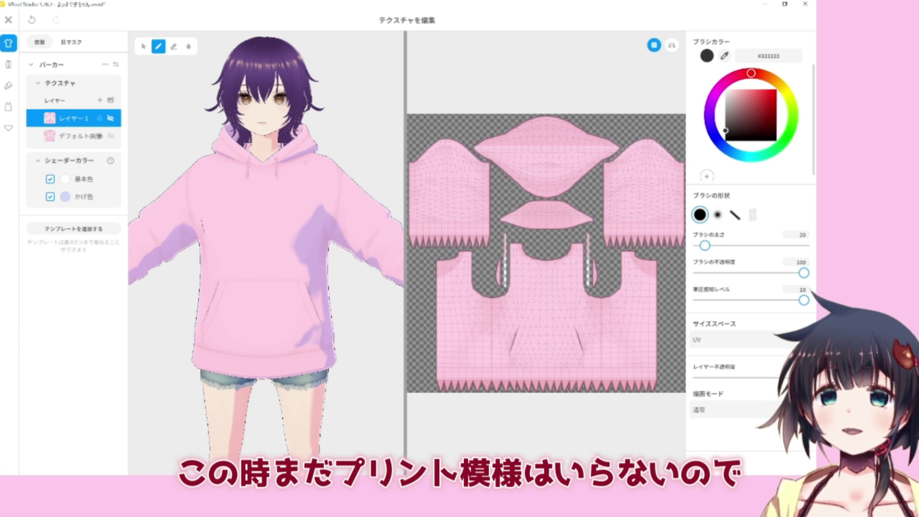
{"action": "left_click", "coordinate": [8, 19]}
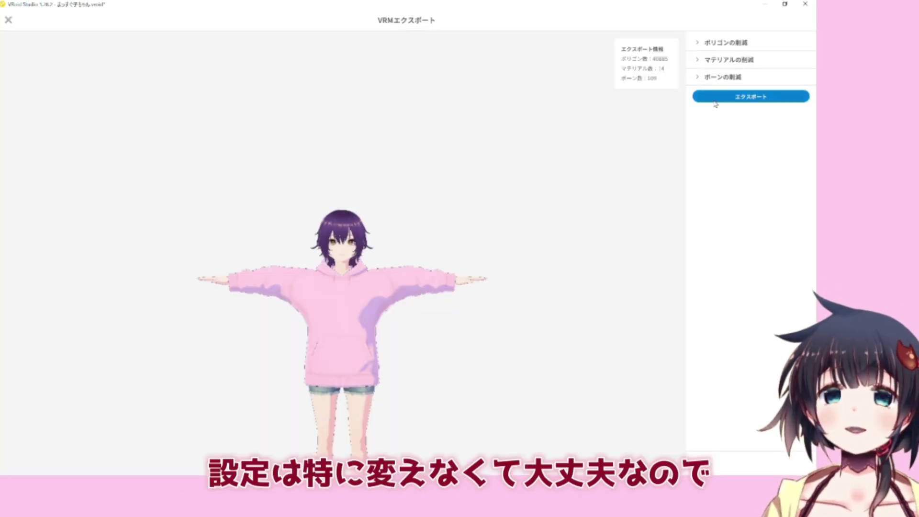
{"action": "left_click", "coordinate": [717, 98]}
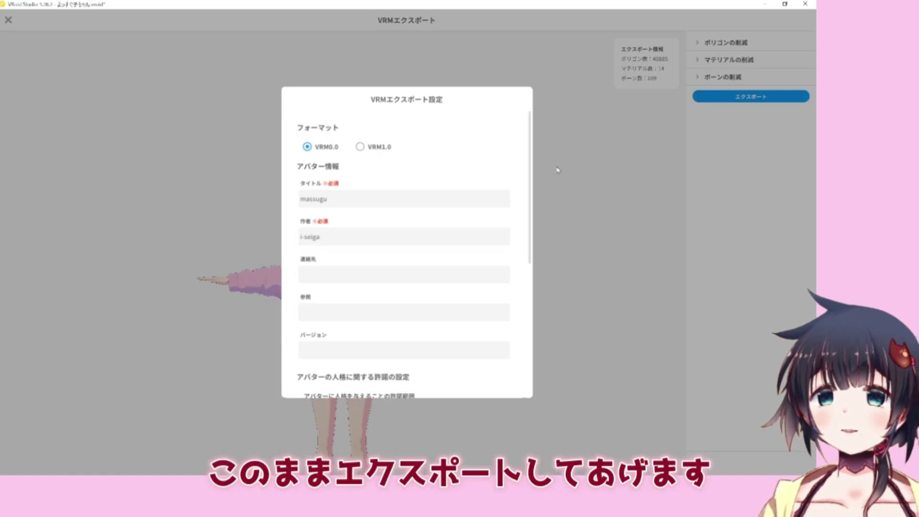
{"action": "scroll", "coordinate": [435, 269], "scroll_direction": "down", "scroll_amount": 5}
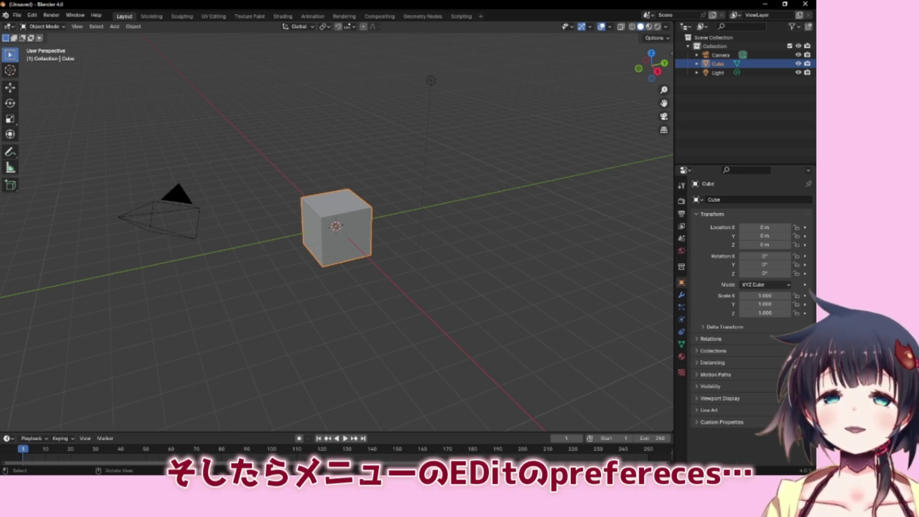
Step: Switch to Blender and open the add-on preferences in a repositioned window
{"action": "left_click", "coordinate": [34, 16]}
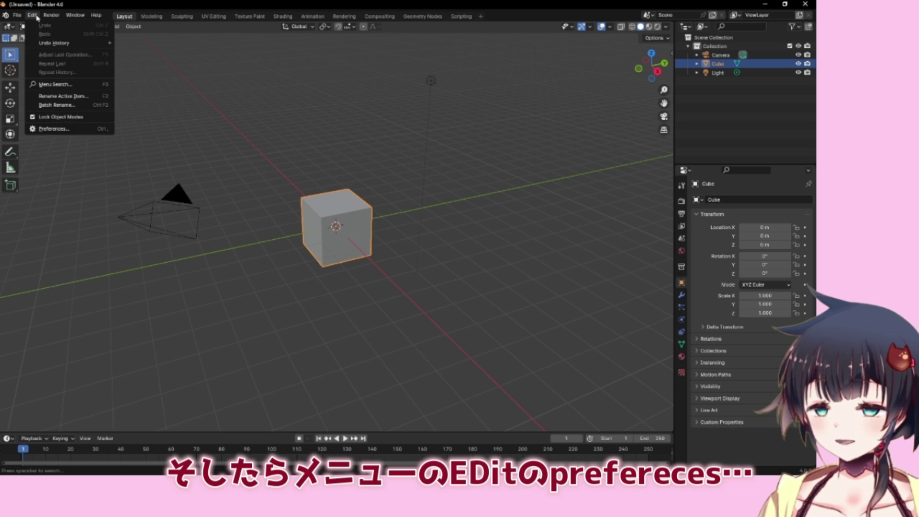
{"action": "left_click", "coordinate": [53, 128]}
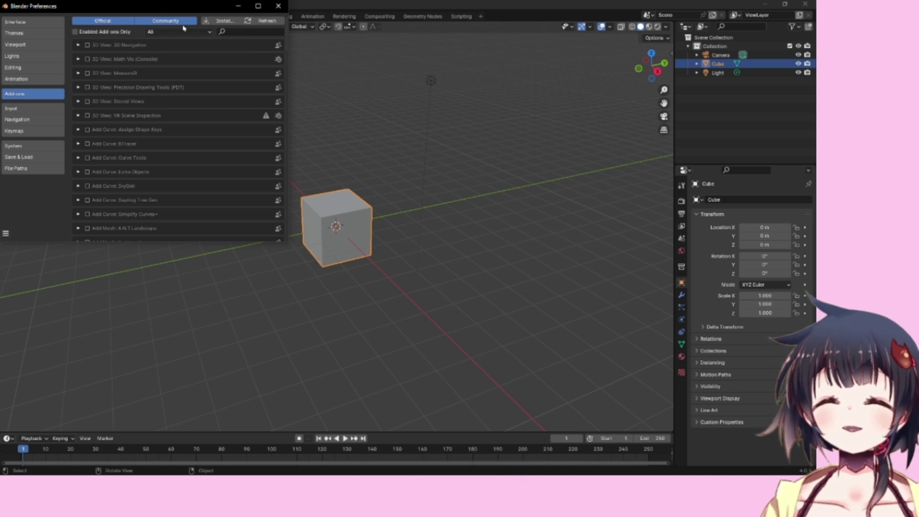
{"action": "left_click_drag", "start_coordinate": [156, 10], "coordinate": [205, 47]}
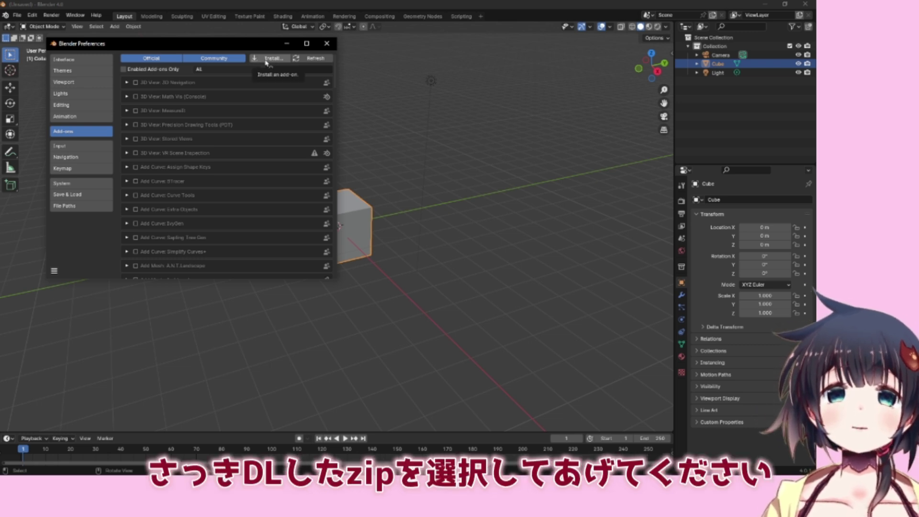
Step: Search the add-ons for "vrm" to check that the VRM format add-on is enabled, and close the preferences
{"action": "left_click", "coordinate": [287, 68]}
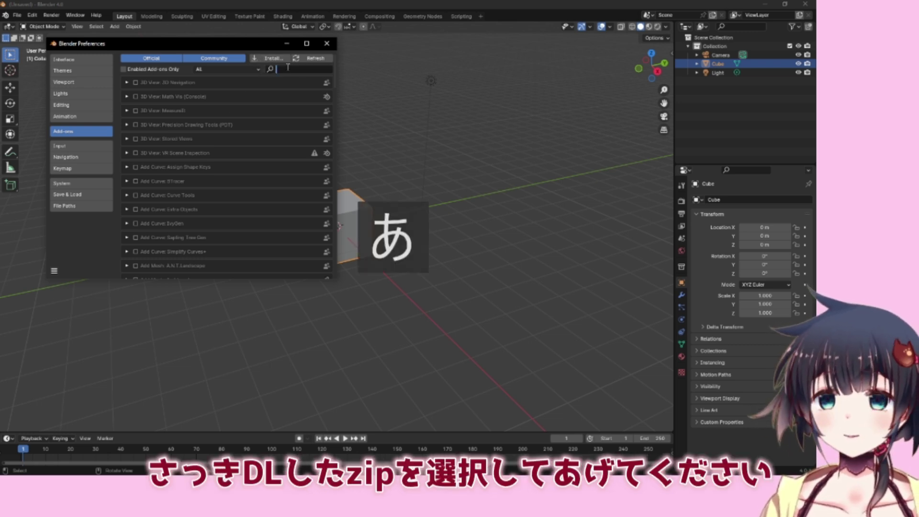
{"action": "type", "text": "expo"}
{"action": "key", "text": "Return"}
{"action": "key", "text": "BackSpace"}
{"action": "key", "text": "BackSpace"}
{"action": "key", "text": "BackSpace"}
{"action": "key", "text": "BackSpace"}
{"action": "type", "text": "vrm"}
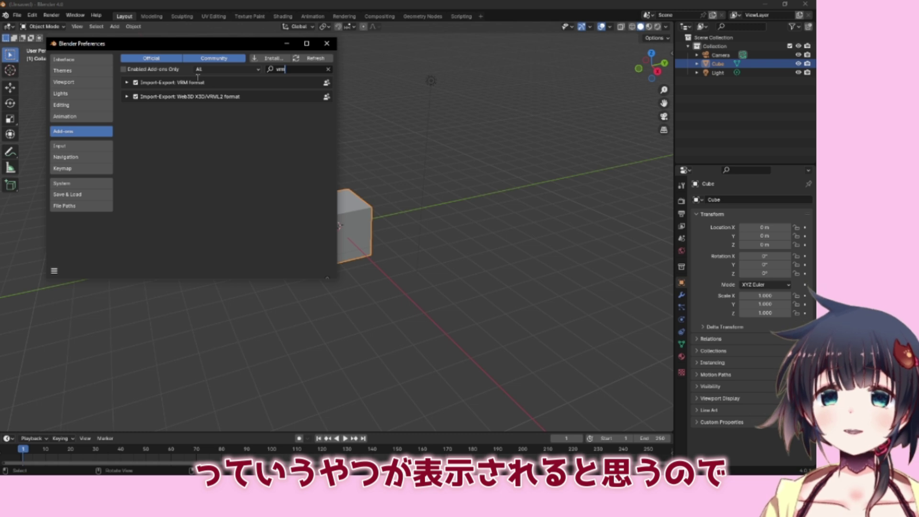
{"action": "type", "text": "1"}
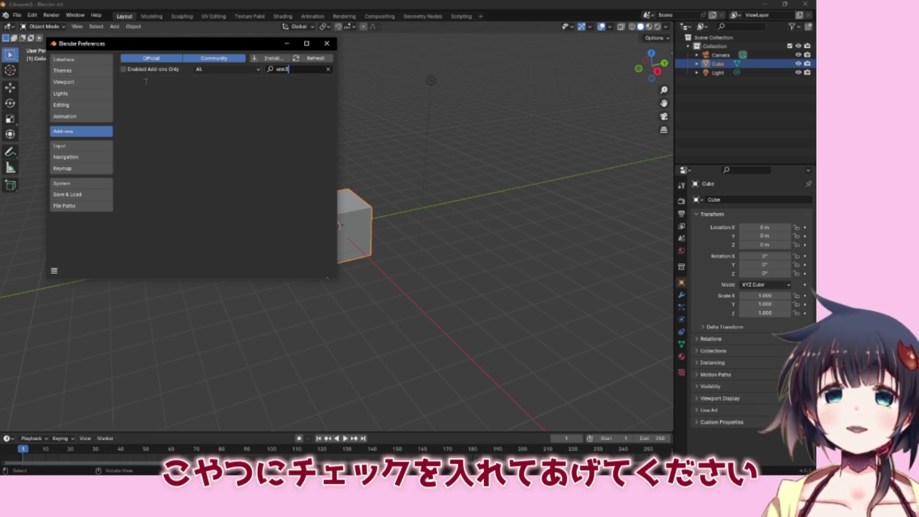
{"action": "key", "text": "BackSpace"}
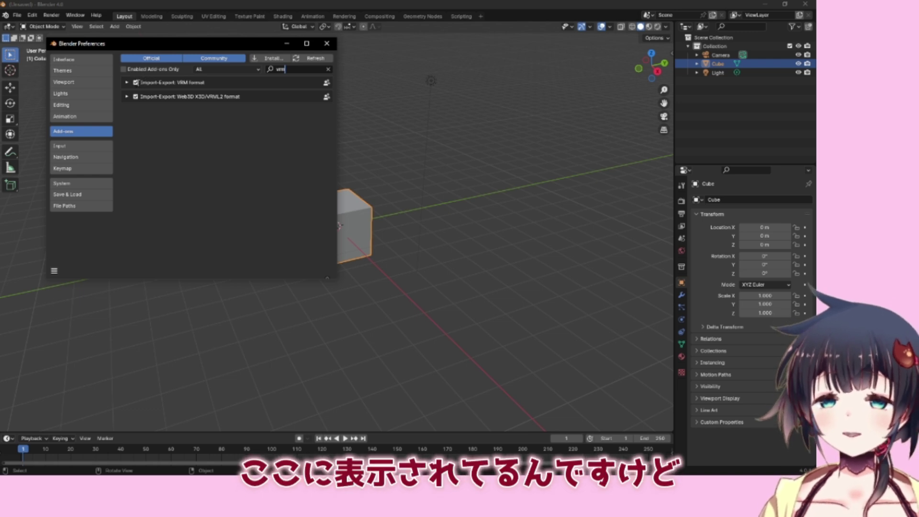
{"action": "left_click", "coordinate": [327, 43]}
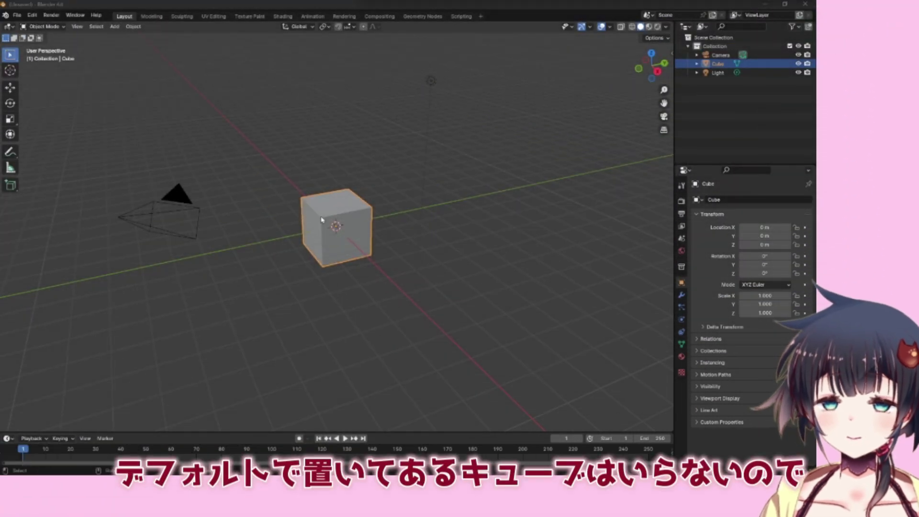
Step: Delete the default cube and import the exported VRM avatar into the scene
{"action": "left_click", "coordinate": [329, 232]}
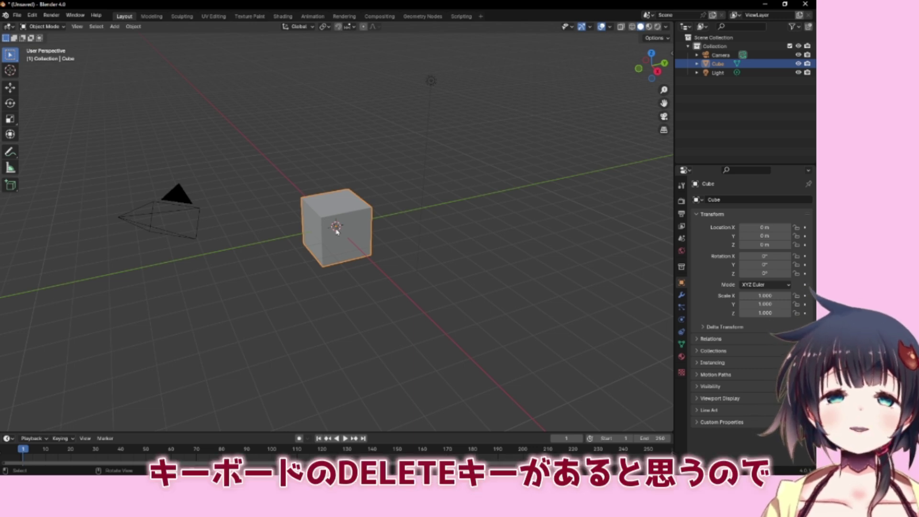
{"action": "key", "text": "Delete"}
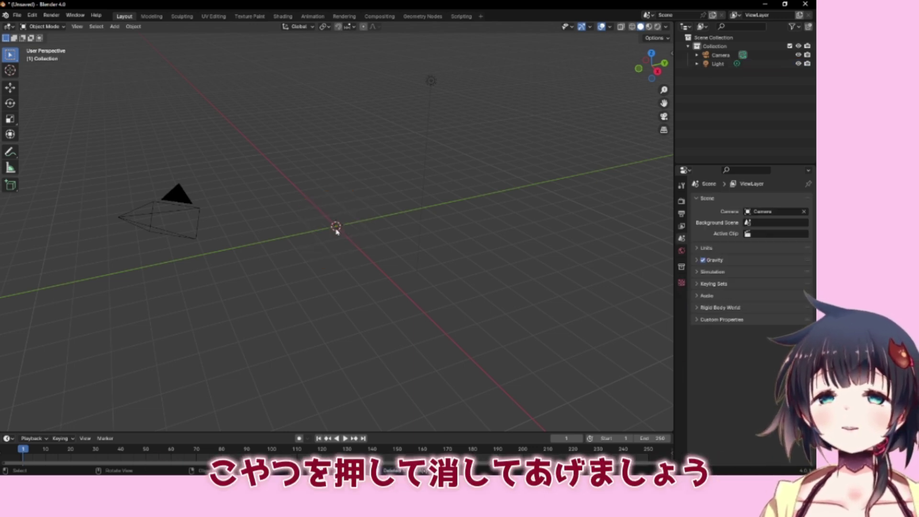
{"action": "left_click", "coordinate": [18, 15]}
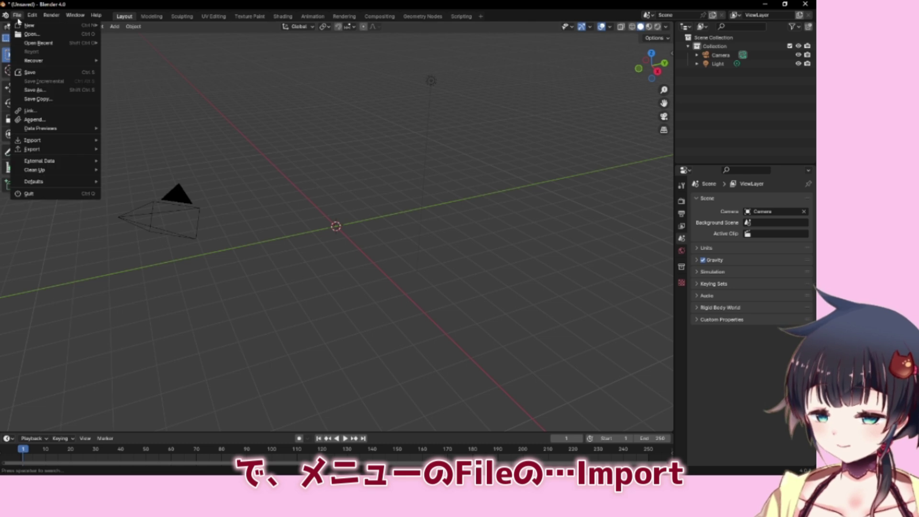
{"action": "mouse_move", "coordinate": [67, 141]}
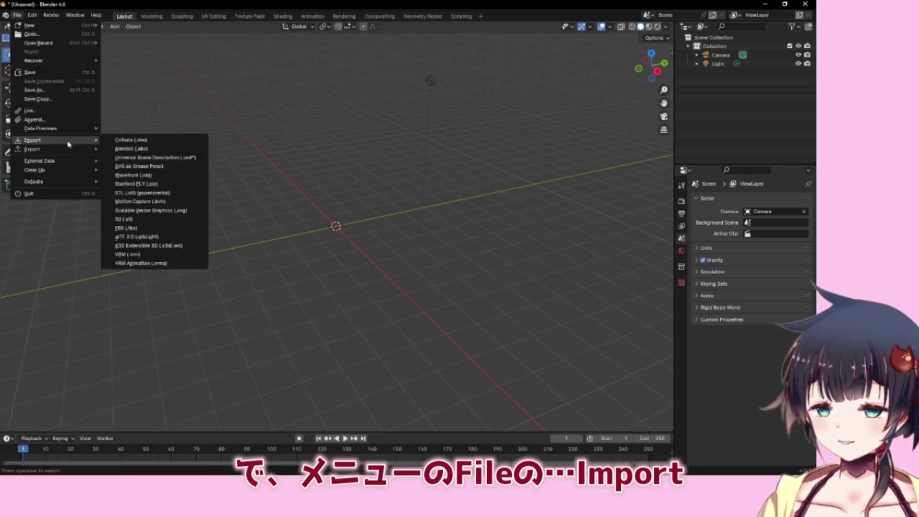
{"action": "left_click", "coordinate": [128, 254]}
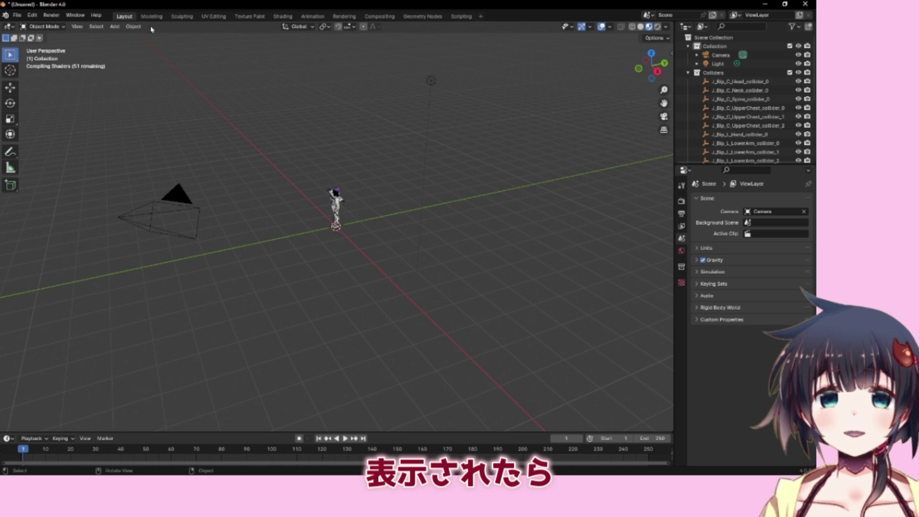
Step: Switch to the Texture Paint workspace and set the 3D viewport to Material Preview shading
{"action": "left_click", "coordinate": [249, 17]}
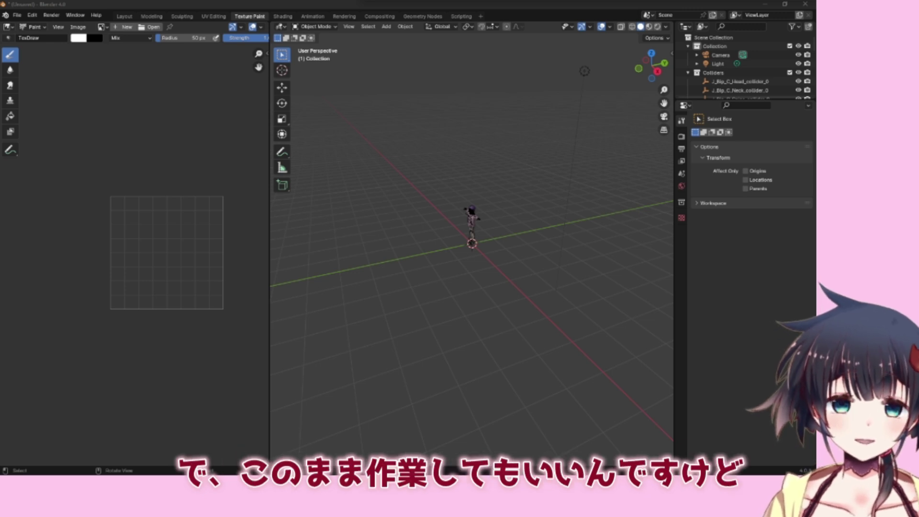
{"action": "left_click", "coordinate": [650, 27]}
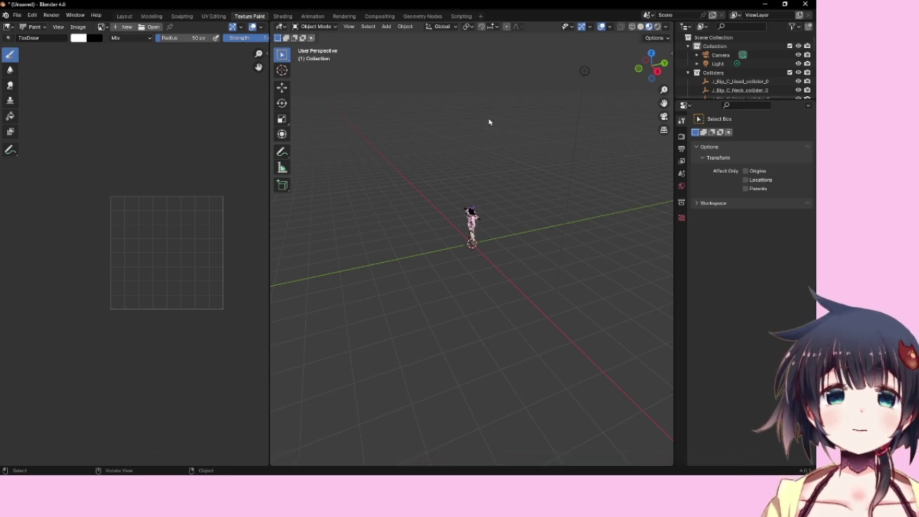
{"action": "scroll", "coordinate": [463, 157], "scroll_direction": "up", "scroll_amount": 5}
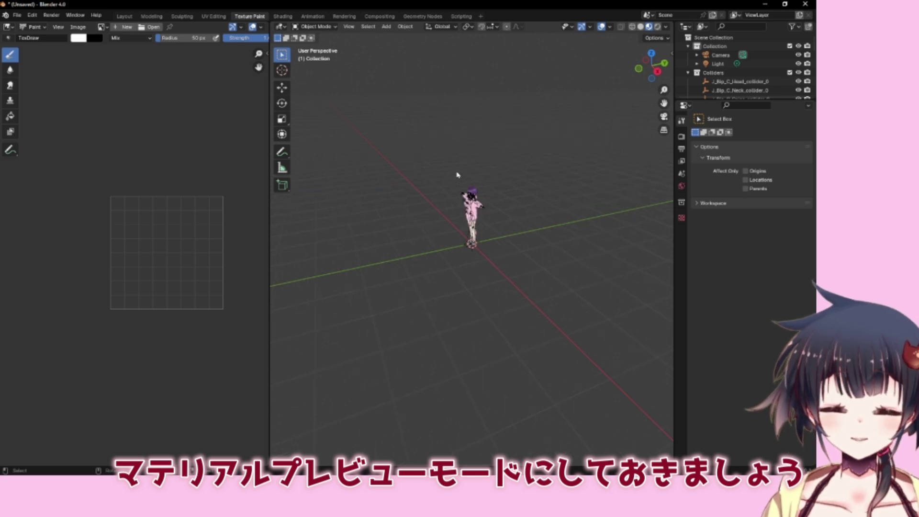
{"action": "middle_click_drag", "start_coordinate": [463, 157], "coordinate": [402, 162]}
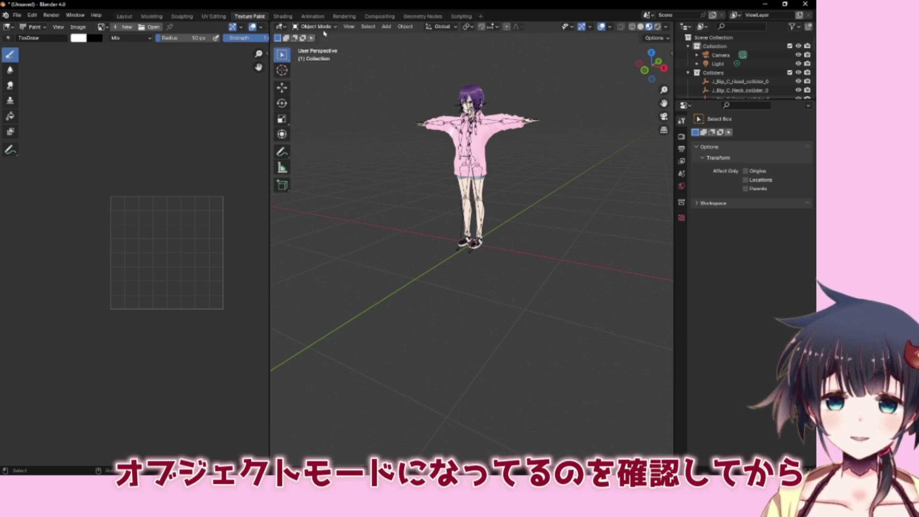
Step: Select the avatar's Body mesh and switch it from Object Mode to Texture Paint mode
{"action": "left_click", "coordinate": [485, 147]}
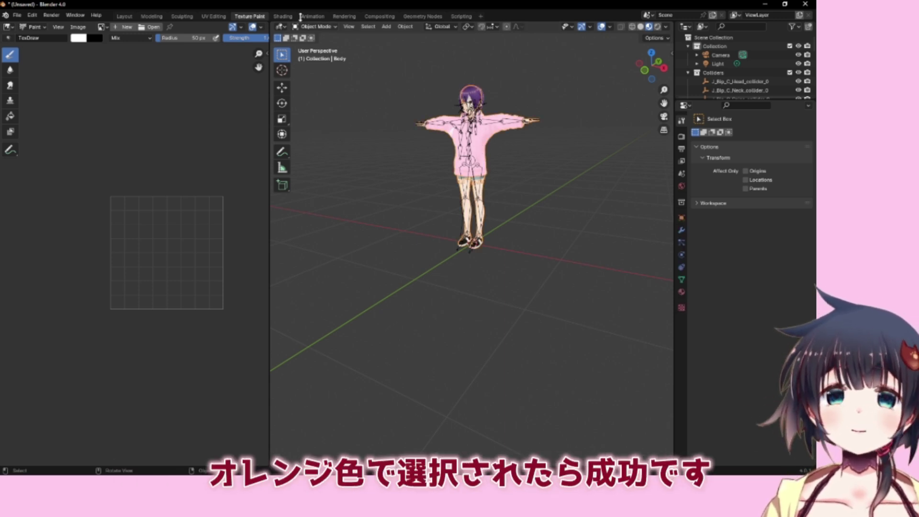
{"action": "left_click", "coordinate": [315, 26]}
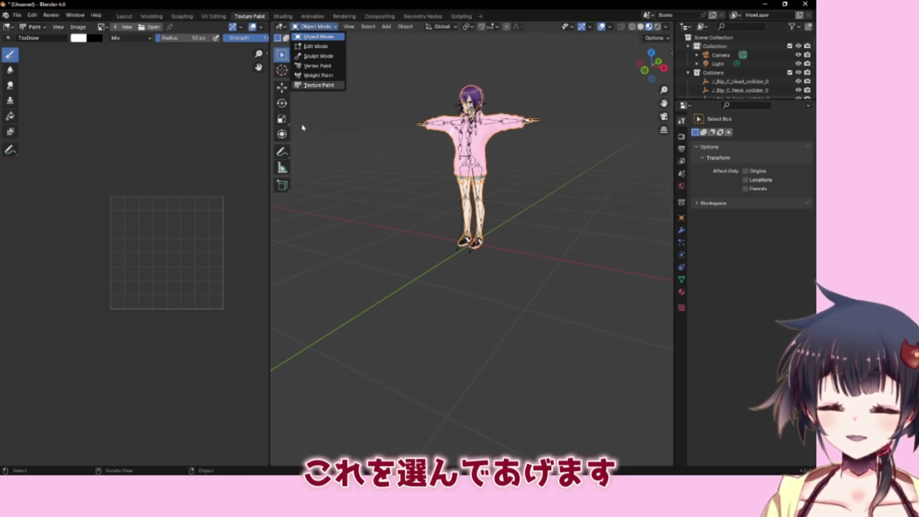
{"action": "left_click", "coordinate": [316, 85]}
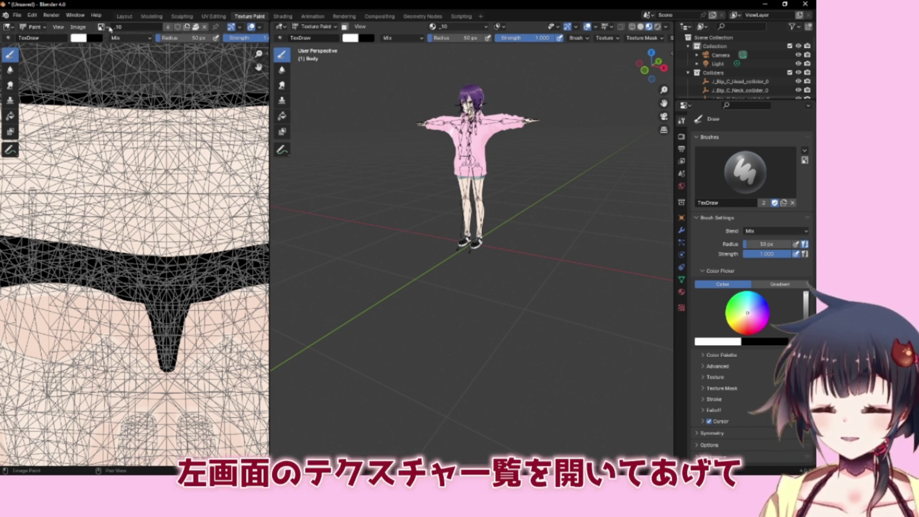
Step: Load the pink hoodie texture _12 into the image editor
{"action": "left_click", "coordinate": [107, 27]}
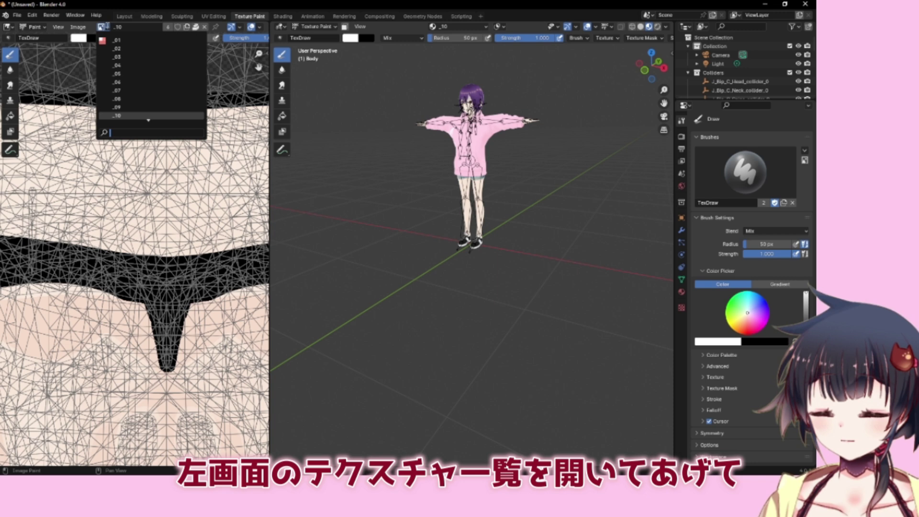
{"action": "left_click", "coordinate": [149, 122]}
{"action": "left_click", "coordinate": [108, 28]}
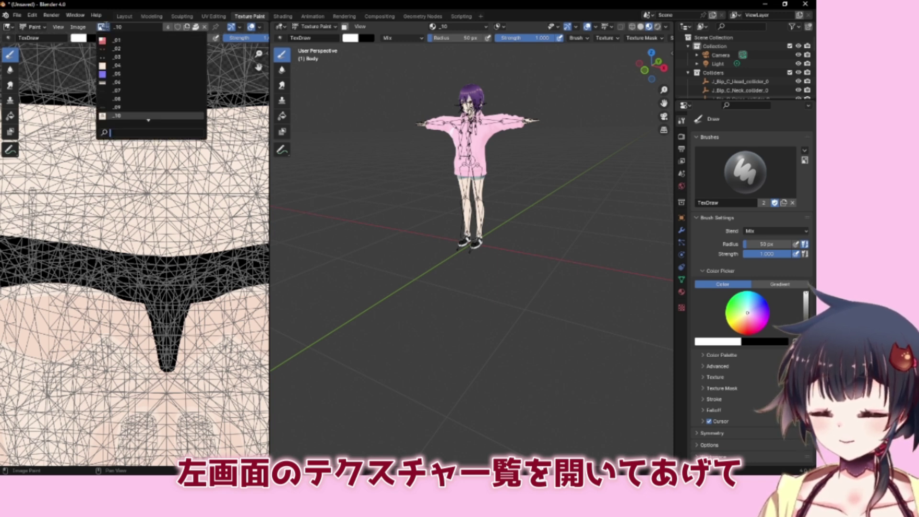
{"action": "scroll", "coordinate": [130, 76], "scroll_direction": "down", "scroll_amount": 6}
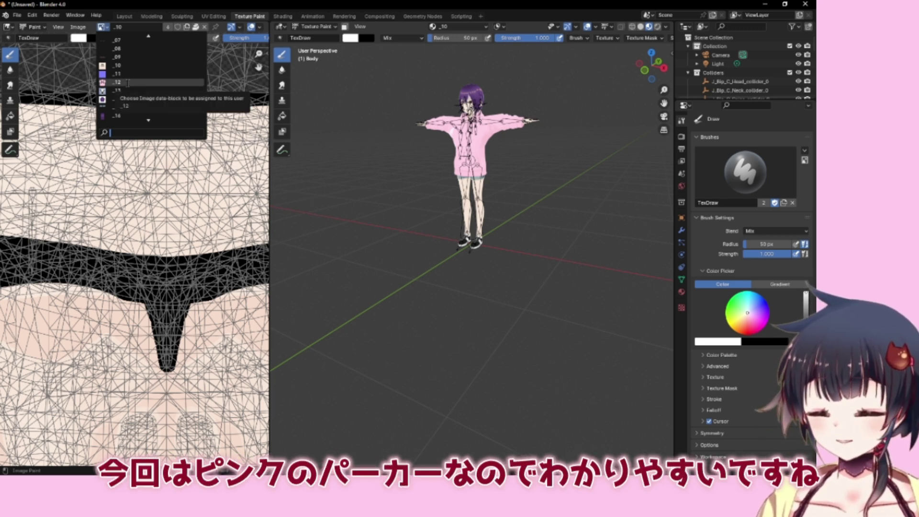
{"action": "left_click", "coordinate": [127, 82]}
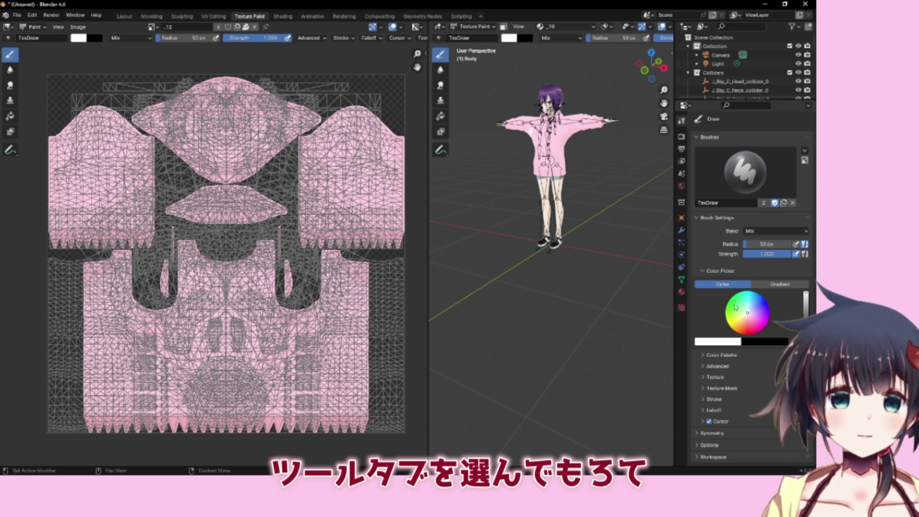
Step: Add a new texture to the TexDraw brush and set its mapping to Stencil
{"action": "left_click", "coordinate": [703, 378]}
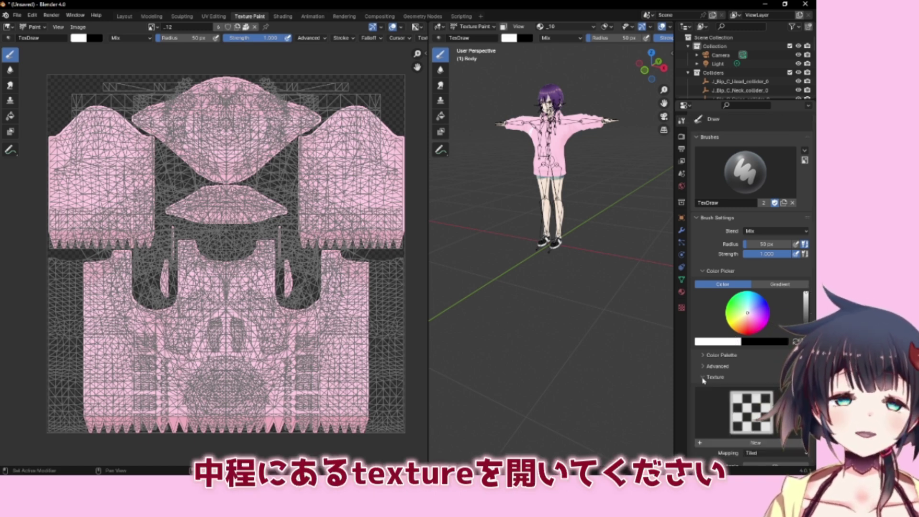
{"action": "scroll", "coordinate": [703, 381], "scroll_direction": "down", "scroll_amount": 5}
{"action": "left_click", "coordinate": [708, 355]}
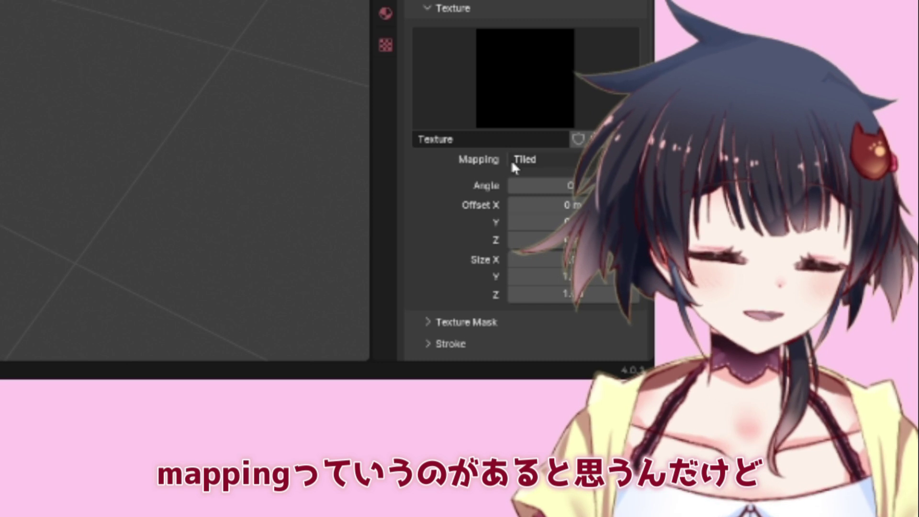
{"action": "left_click", "coordinate": [512, 159]}
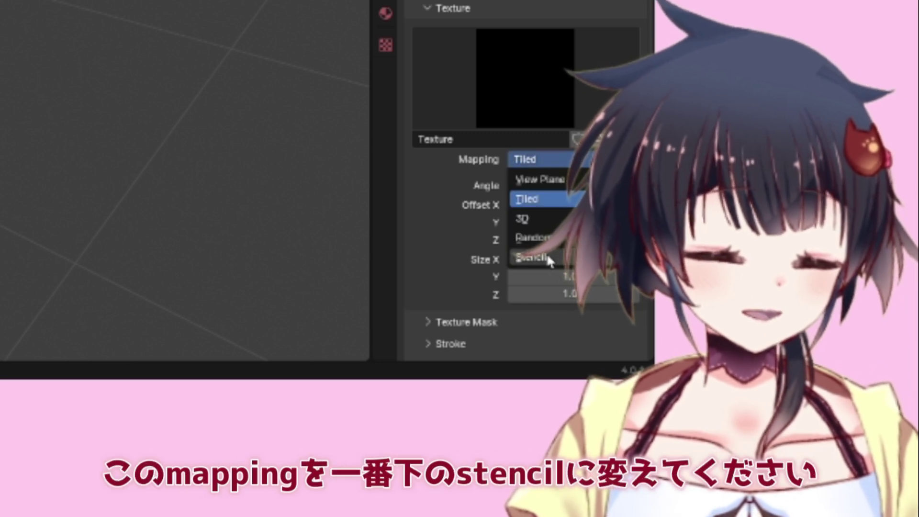
{"action": "left_click", "coordinate": [548, 257]}
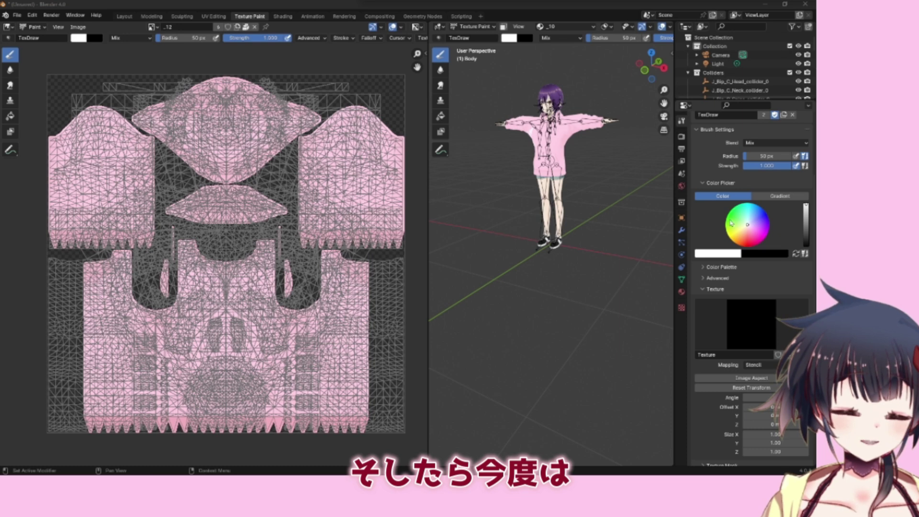
Step: Load seiga220130_2_3.png as the brush texture's image and scale the stencil down in the 3D viewport
{"action": "left_click", "coordinate": [681, 308]}
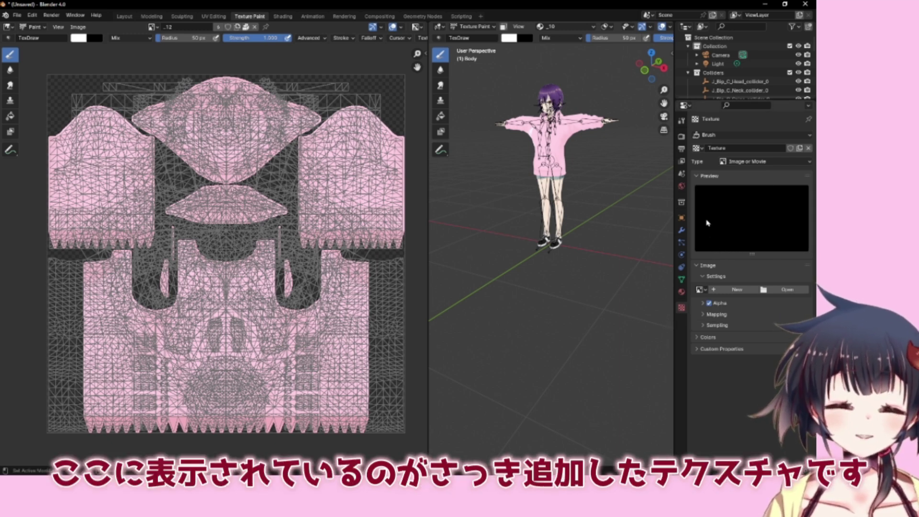
{"action": "left_click", "coordinate": [782, 290]}
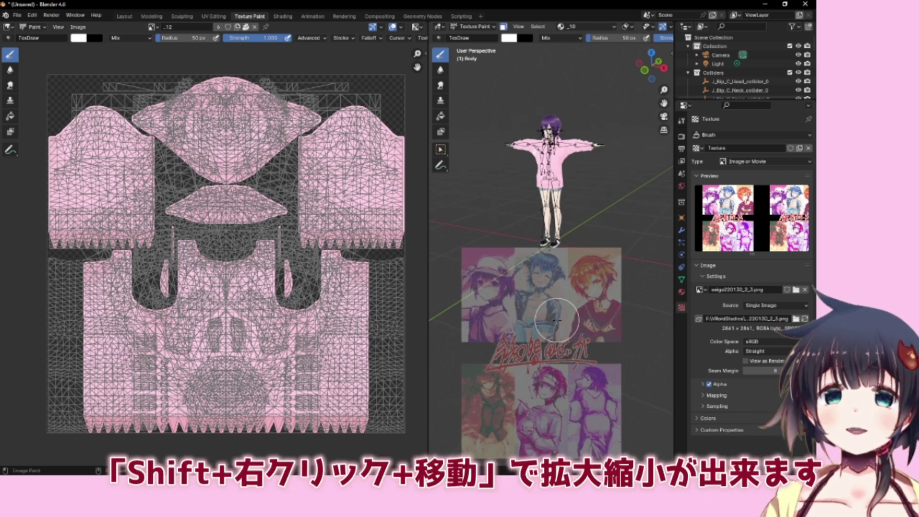
{"action": "mouse_move", "coordinate": [556, 320]}
{"action": "right_mouse_down", "text": "shift"}
{"action": "mouse_move", "coordinate": [552, 331]}
{"action": "mouse_move", "coordinate": [554, 316]}
{"action": "mouse_move", "coordinate": [550, 323]}
{"action": "mouse_move", "coordinate": [540, 302]}
{"action": "mouse_move", "coordinate": [527, 197]}
{"action": "mouse_move", "coordinate": [558, 179]}
{"action": "mouse_move", "coordinate": [550, 233]}
{"action": "mouse_move", "coordinate": [539, 240]}
{"action": "right_mouse_up", "text": "shift"}
Step: Line up the hoodie's chest with the stencil in front view and paint the whole print onto it
{"action": "key", "text": "KP_1"}
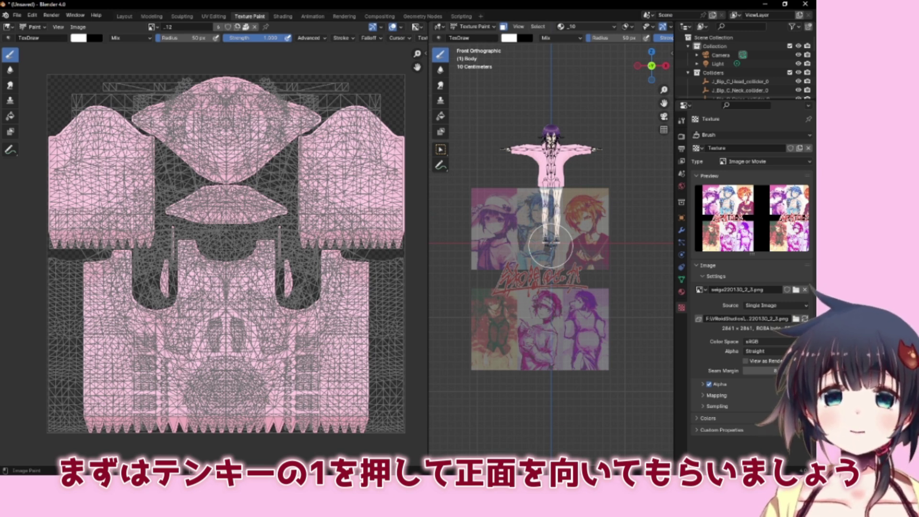
{"action": "scroll", "coordinate": [550, 246], "scroll_direction": "up", "scroll_amount": 4}
{"action": "middle_click_drag", "start_coordinate": [557, 52], "coordinate": [558, 57]}
{"action": "middle_click_drag", "start_coordinate": [558, 57], "coordinate": [564, 140], "text": "shift"}
{"action": "scroll", "coordinate": [564, 140], "scroll_direction": "up", "scroll_amount": 2}
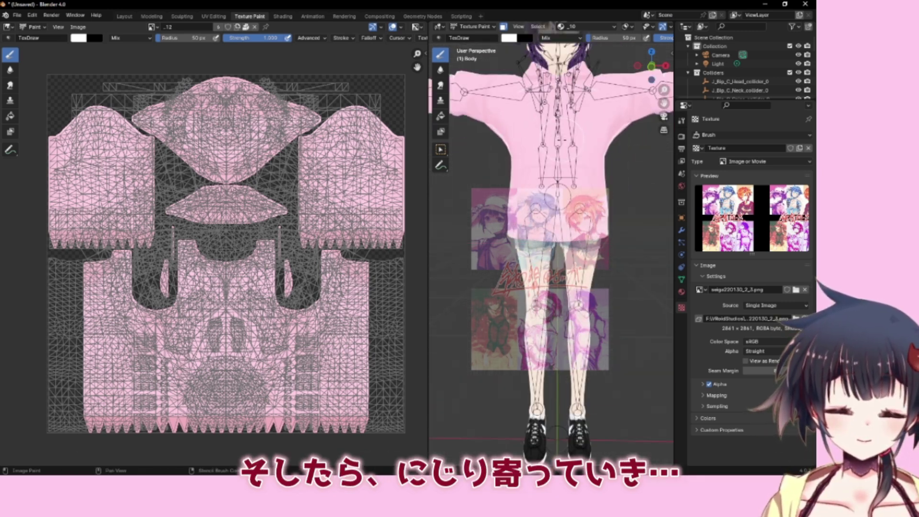
{"action": "scroll", "coordinate": [550, 240], "scroll_direction": "down", "scroll_amount": 4}
{"action": "middle_click_drag", "start_coordinate": [550, 239], "coordinate": [549, 173]}
{"action": "scroll", "coordinate": [550, 172], "scroll_direction": "down", "scroll_amount": 2}
{"action": "scroll", "coordinate": [551, 203], "scroll_direction": "up", "scroll_amount": 5}
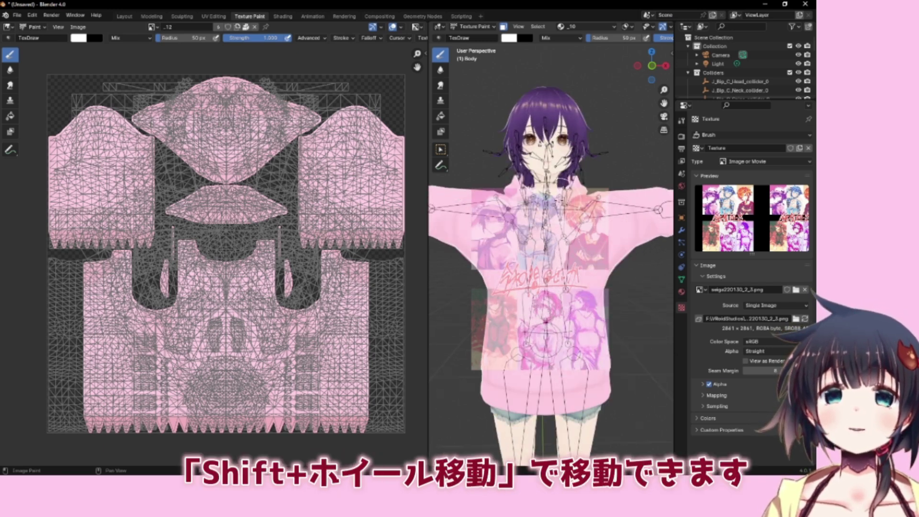
{"action": "middle_click_drag", "start_coordinate": [533, 136], "coordinate": [550, 146], "text": "shift"}
{"action": "key", "text": "KP_1"}
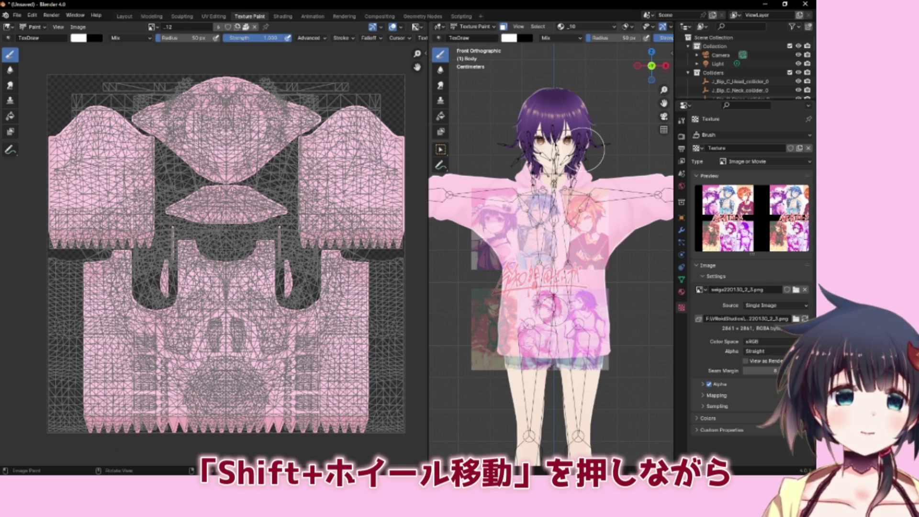
{"action": "scroll", "coordinate": [554, 311], "scroll_direction": "up", "scroll_amount": 4}
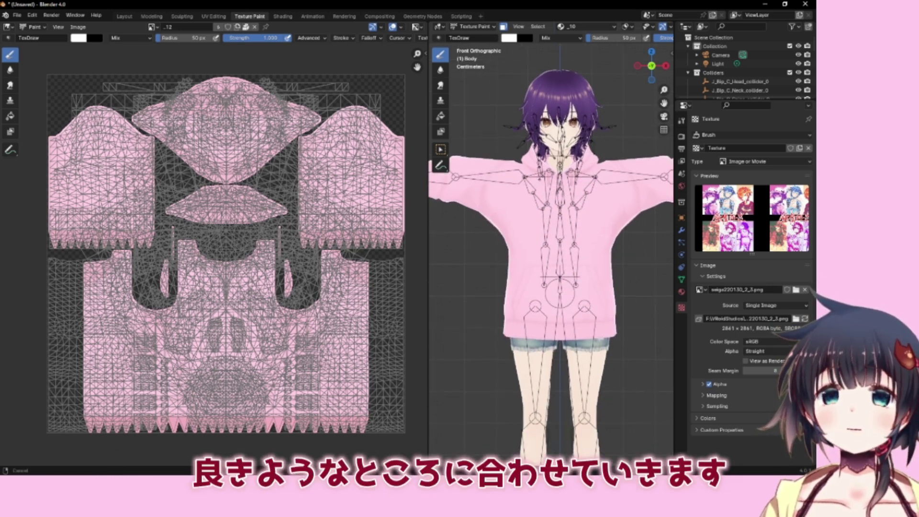
{"action": "scroll", "coordinate": [554, 311], "scroll_direction": "up", "scroll_amount": 4}
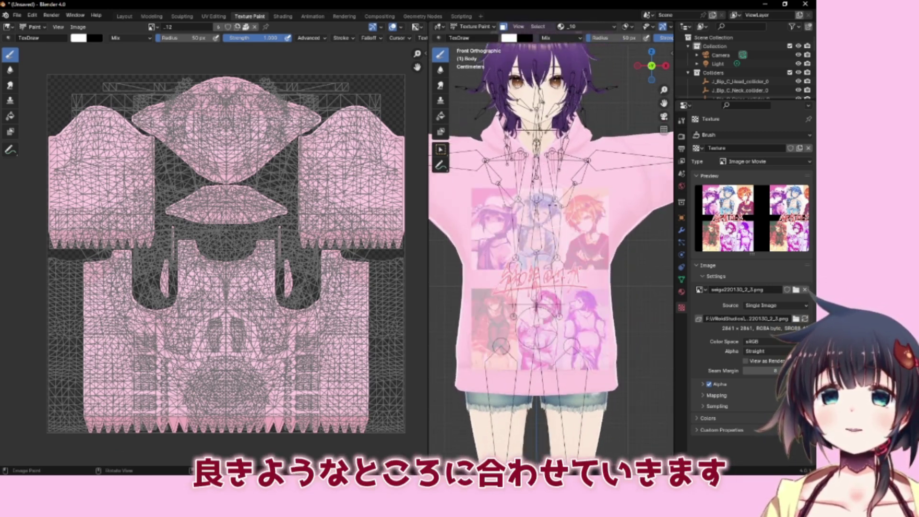
{"action": "scroll", "coordinate": [564, 208], "scroll_direction": "up", "scroll_amount": 3}
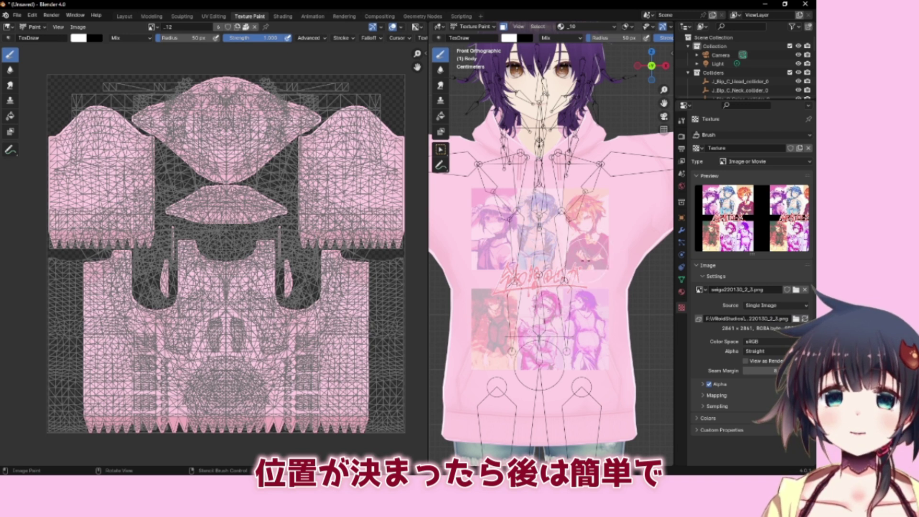
{"action": "mouse_move", "coordinate": [588, 261]}
{"action": "left_mouse_down"}
{"action": "mouse_move", "coordinate": [578, 214]}
{"action": "mouse_move", "coordinate": [524, 244]}
{"action": "mouse_move", "coordinate": [498, 225]}
{"action": "mouse_move", "coordinate": [476, 317]}
{"action": "mouse_move", "coordinate": [536, 335]}
{"action": "mouse_move", "coordinate": [522, 354]}
{"action": "mouse_move", "coordinate": [565, 311]}
{"action": "mouse_move", "coordinate": [605, 293]}
{"action": "mouse_move", "coordinate": [592, 355]}
{"action": "mouse_move", "coordinate": [495, 328]}
{"action": "mouse_move", "coordinate": [591, 231]}
{"action": "left_mouse_up"}
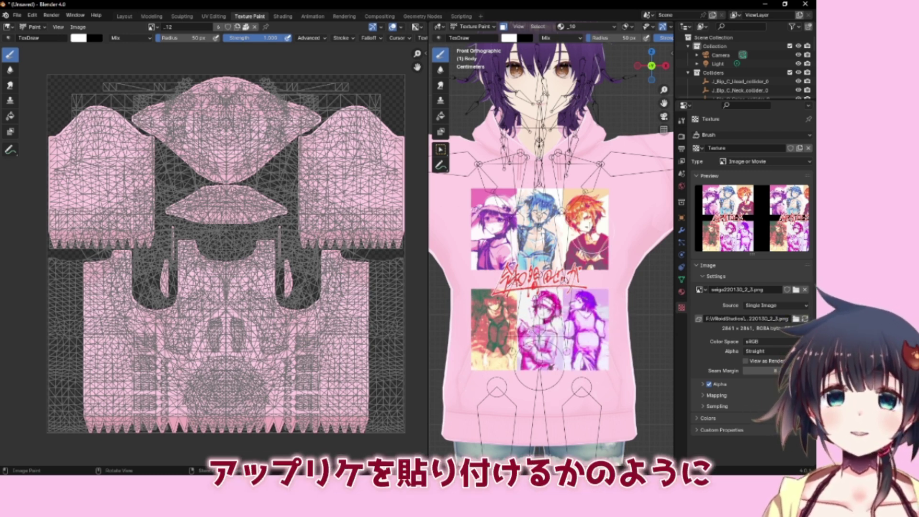
Step: Save the painted hoodie texture as a new PNG named _12_massugu.png in the massugu folder
{"action": "scroll", "coordinate": [385, 340], "scroll_direction": "down", "scroll_amount": 1}
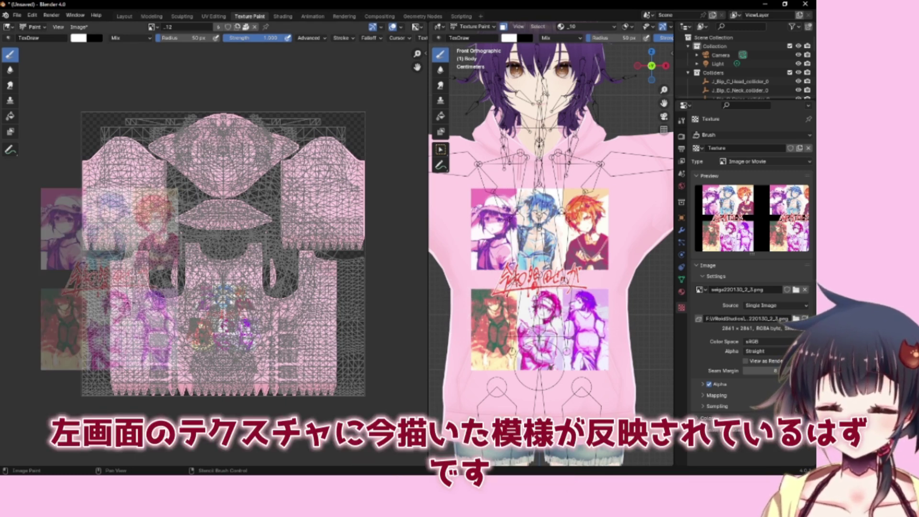
{"action": "scroll", "coordinate": [551, 301], "scroll_direction": "down", "scroll_amount": 1}
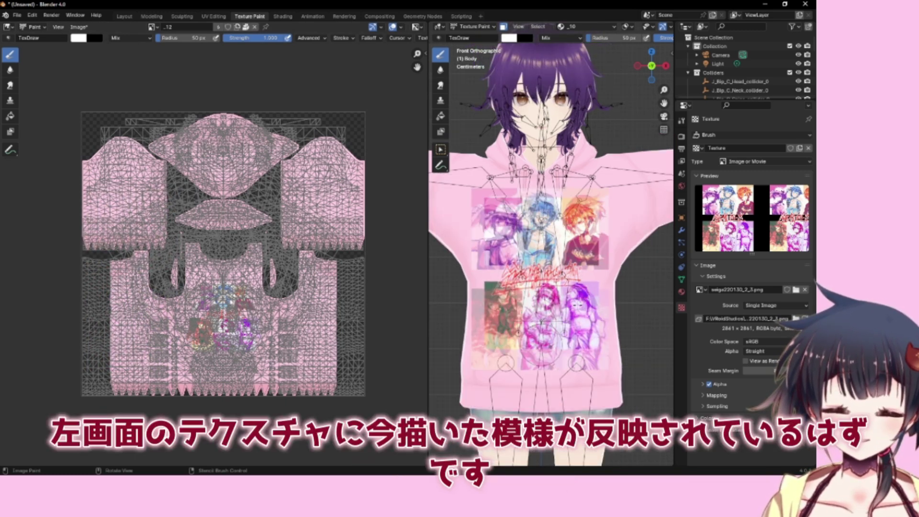
{"action": "middle_click_drag", "start_coordinate": [651, 303], "coordinate": [665, 278]}
{"action": "scroll", "coordinate": [613, 301], "scroll_direction": "down", "scroll_amount": 2}
{"action": "middle_click_drag", "start_coordinate": [451, 283], "coordinate": [498, 283]}
{"action": "scroll", "coordinate": [417, 224], "scroll_direction": "down", "scroll_amount": 1}
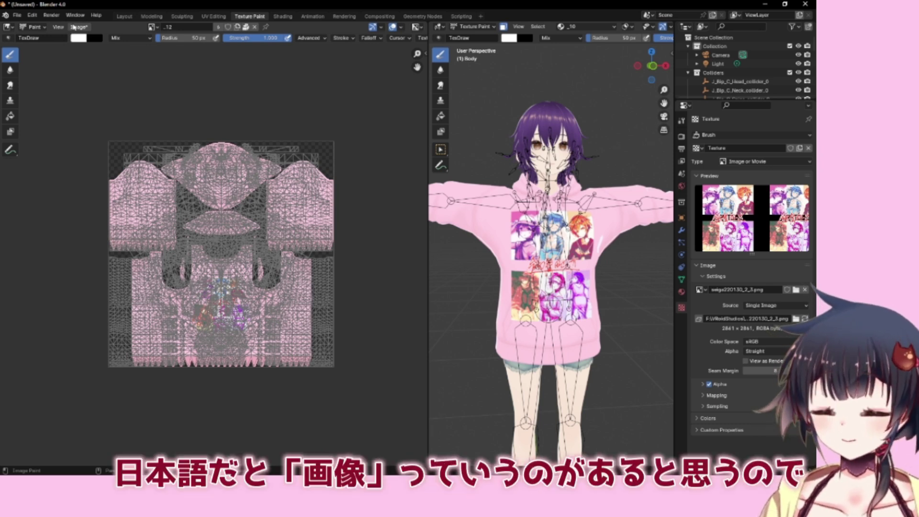
{"action": "left_click", "coordinate": [76, 27]}
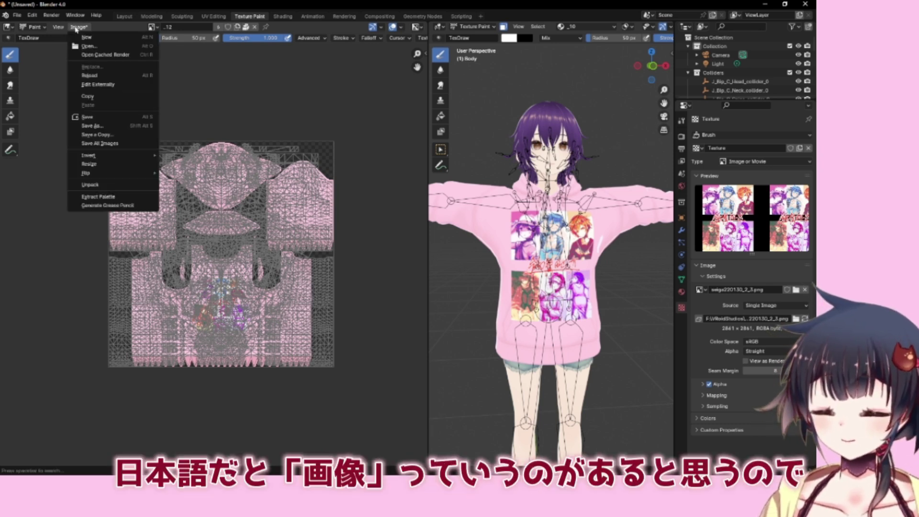
{"action": "left_click", "coordinate": [110, 126]}
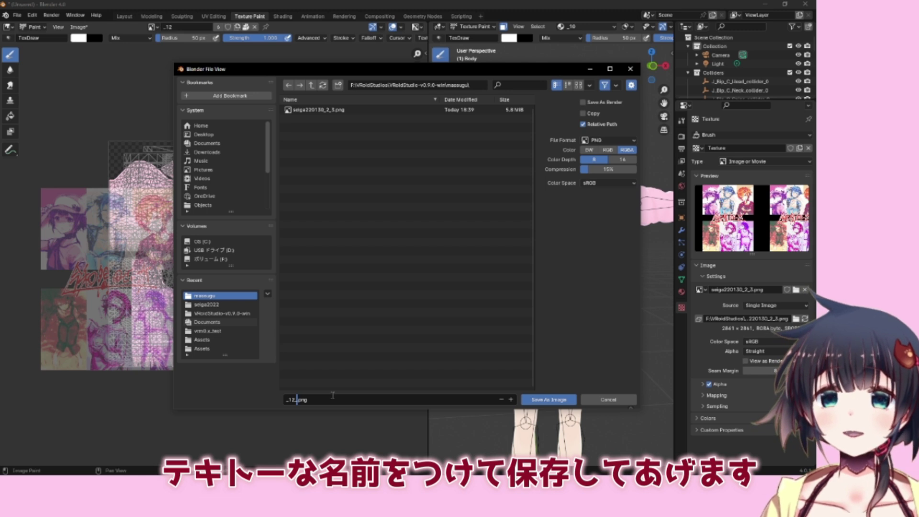
{"action": "key", "text": "Return"}
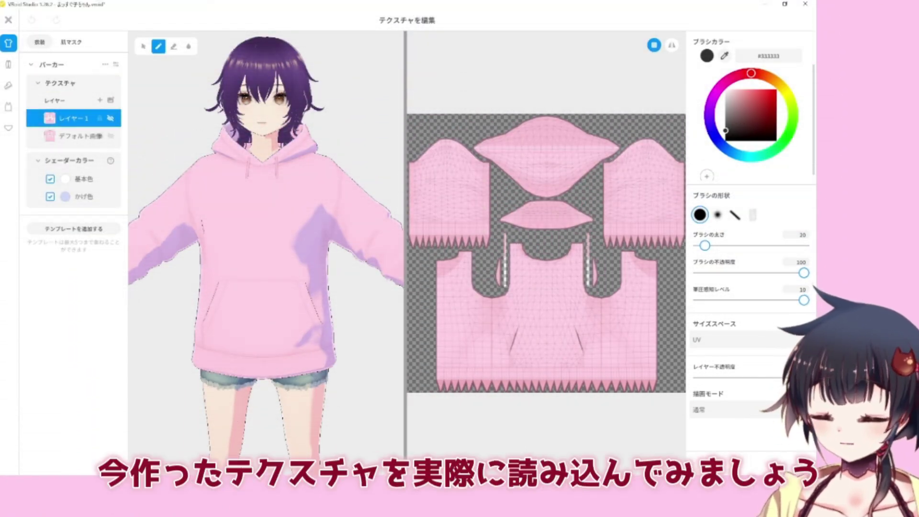
Step: Switch to VRoid Studio, add a new layer to the hoodie texture and import _12_massugu.png into it
{"action": "left_click", "coordinate": [100, 100]}
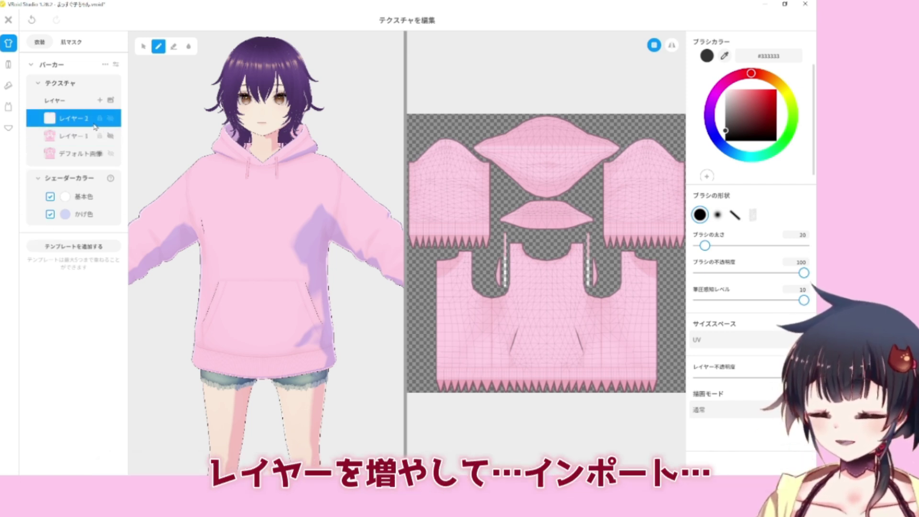
{"action": "right_click", "coordinate": [85, 122]}
{"action": "left_click", "coordinate": [106, 114]}
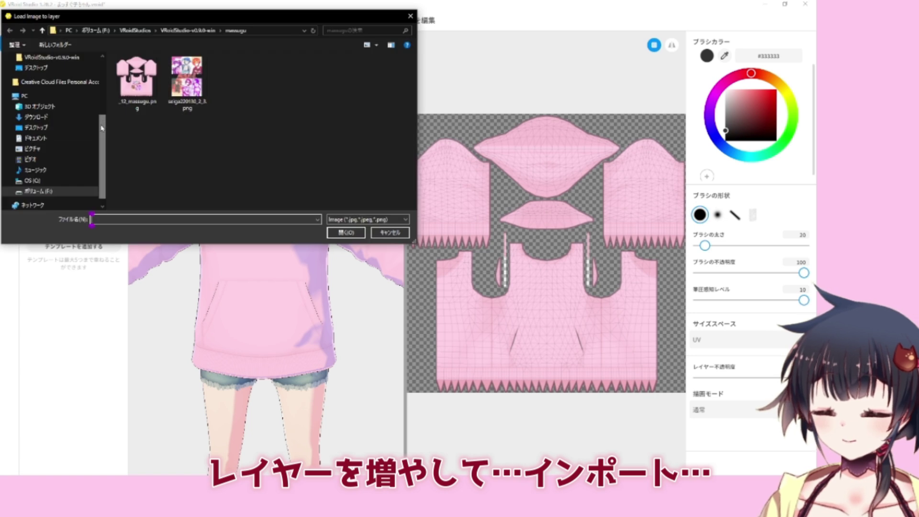
{"action": "double_click", "coordinate": [188, 153]}
Step: Examine the imported print on the avatar and UV texture, hiding and reshowing the new layer to compare it with the original paste
{"action": "mouse_move", "coordinate": [190, 288]}
{"action": "right_mouse_down"}
{"action": "mouse_move", "coordinate": [166, 287]}
{"action": "mouse_move", "coordinate": [237, 284]}
{"action": "mouse_move", "coordinate": [203, 291]}
{"action": "right_mouse_up"}
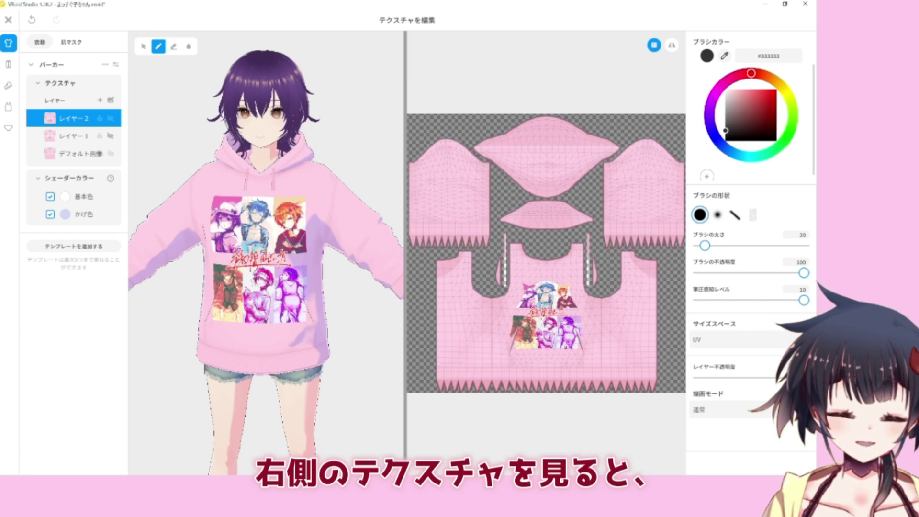
{"action": "right_click_drag", "start_coordinate": [287, 220], "coordinate": [288, 240]}
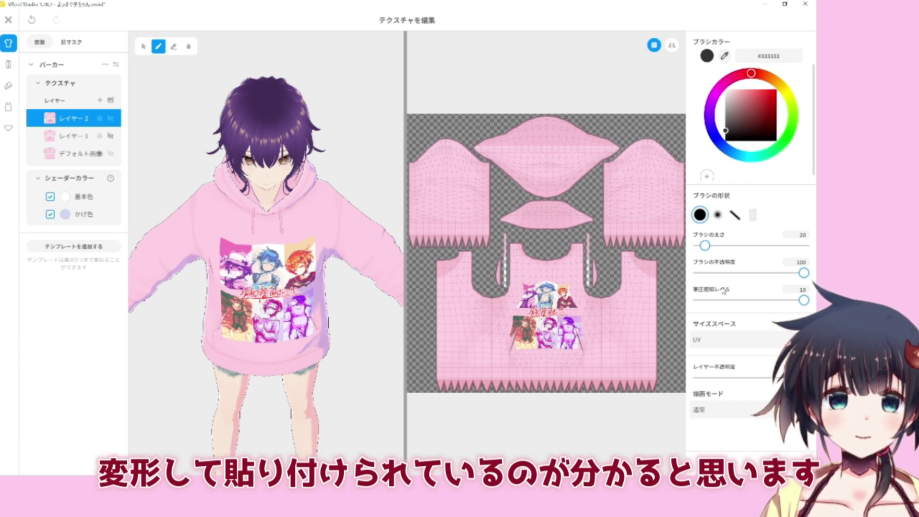
{"action": "scroll", "coordinate": [551, 345], "scroll_direction": "up", "scroll_amount": 5}
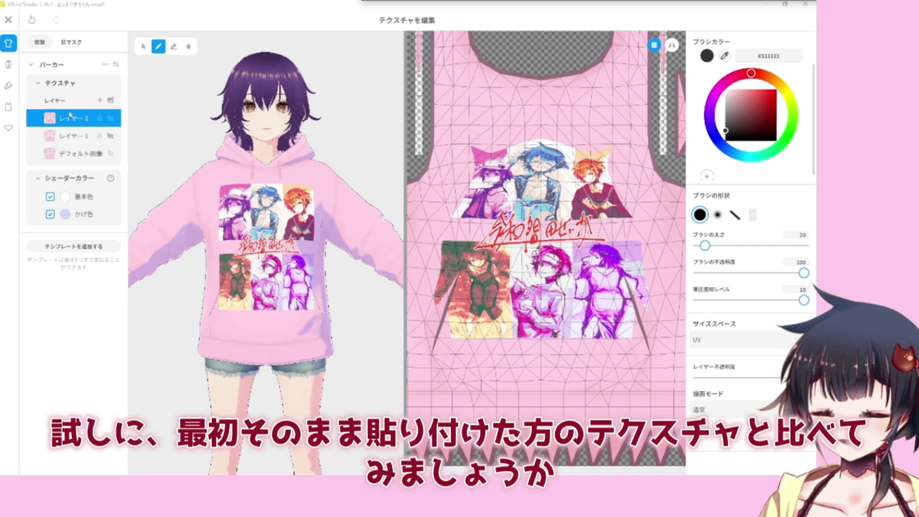
{"action": "left_click", "coordinate": [110, 118]}
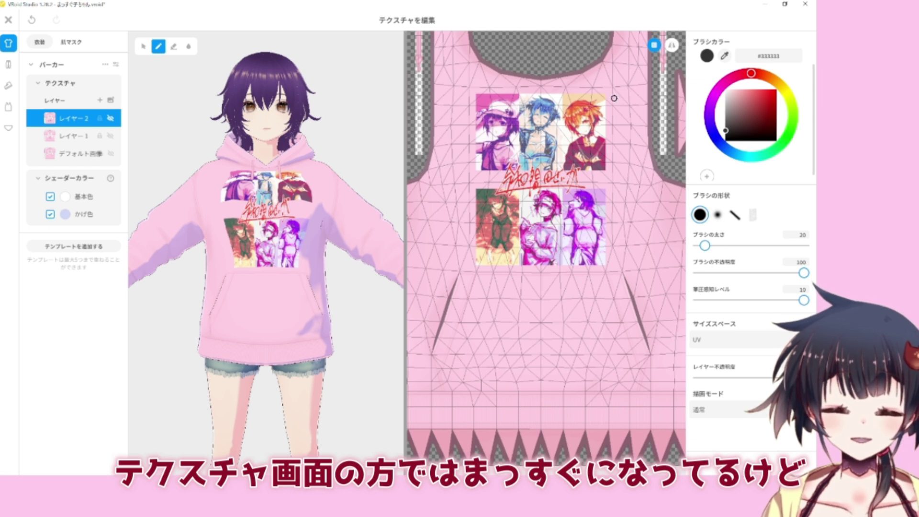
{"action": "mouse_move", "coordinate": [332, 277]}
{"action": "right_mouse_down"}
{"action": "mouse_move", "coordinate": [270, 282]}
{"action": "mouse_move", "coordinate": [375, 273]}
{"action": "mouse_move", "coordinate": [303, 286]}
{"action": "mouse_move", "coordinate": [335, 301]}
{"action": "mouse_move", "coordinate": [338, 279]}
{"action": "right_mouse_up"}
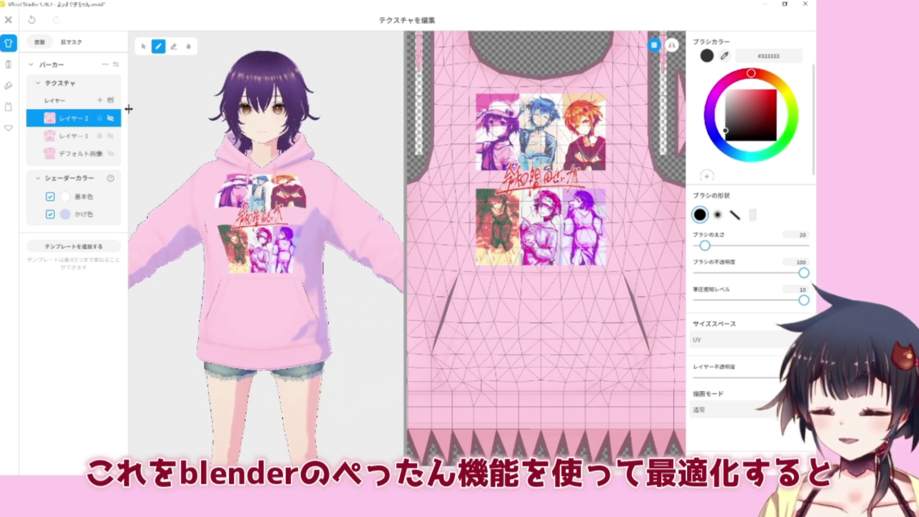
{"action": "left_click", "coordinate": [111, 118]}
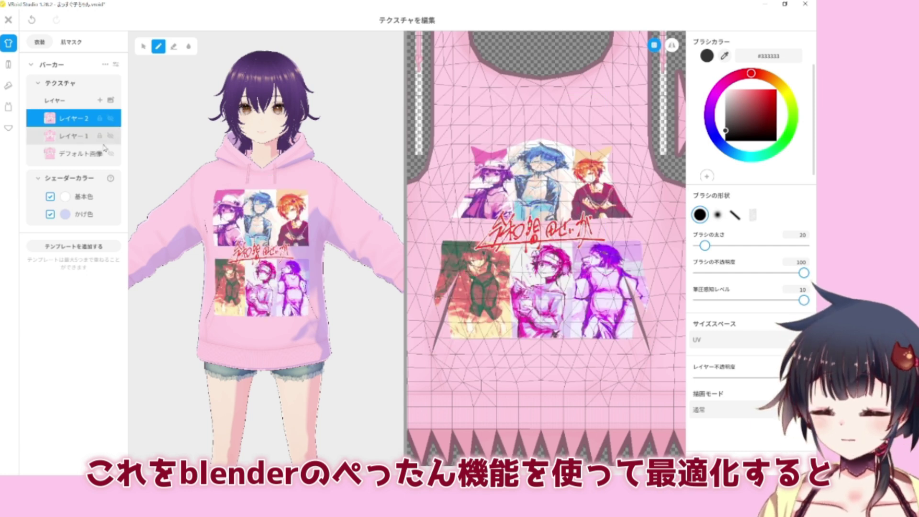
{"action": "mouse_move", "coordinate": [181, 264]}
{"action": "right_mouse_down"}
{"action": "mouse_move", "coordinate": [210, 261]}
{"action": "mouse_move", "coordinate": [182, 263]}
{"action": "right_mouse_up"}
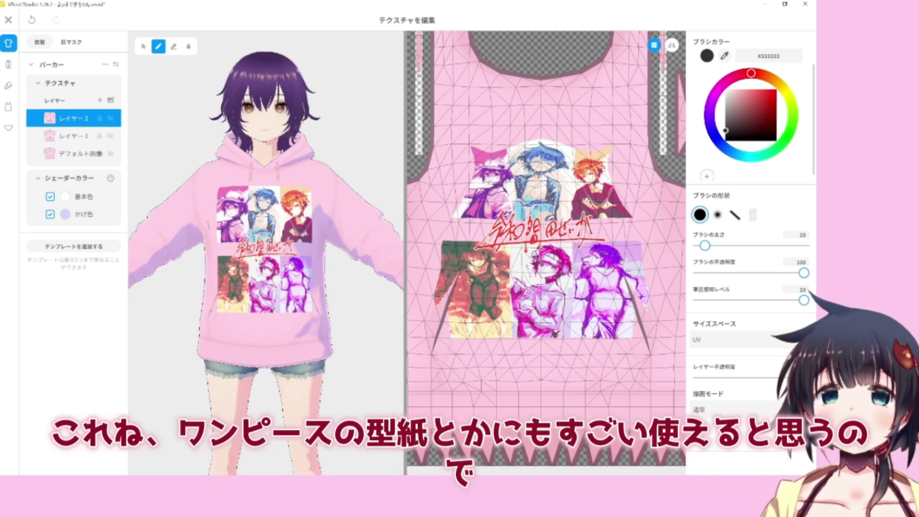